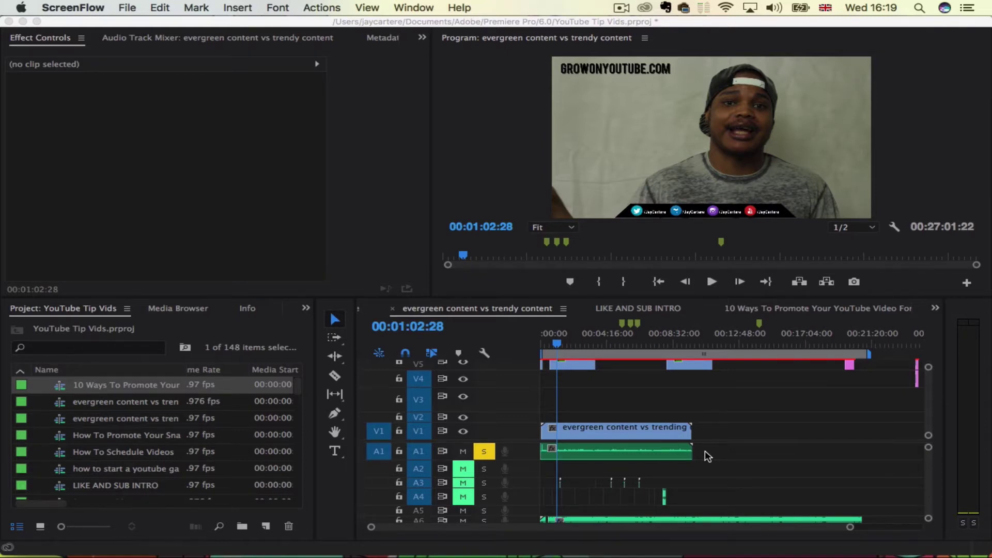
Step: Map the A1 voice clip's right channel to the left source channel, so both channels play left
left_click(663, 453)
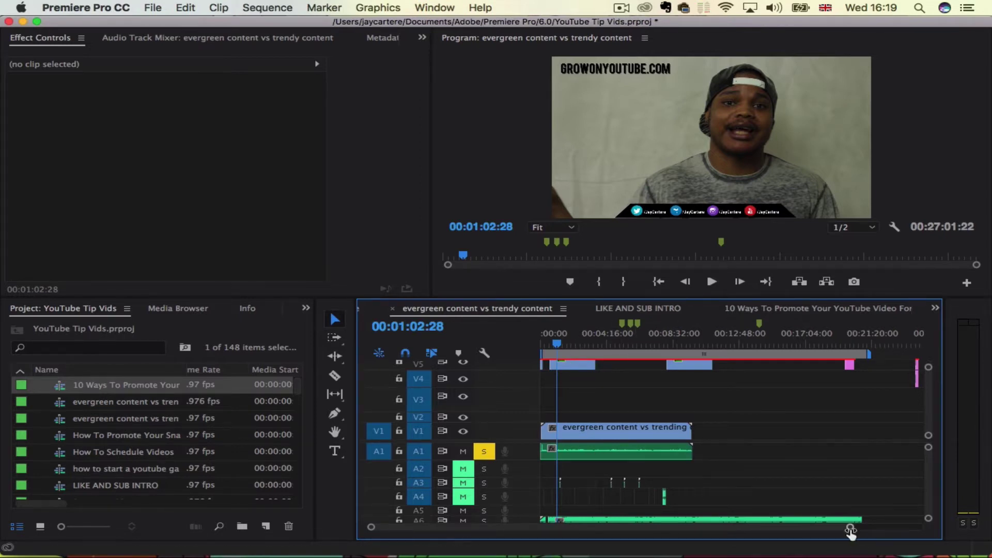
left_click_drag(850, 532, 713, 527)
left_click(695, 452)
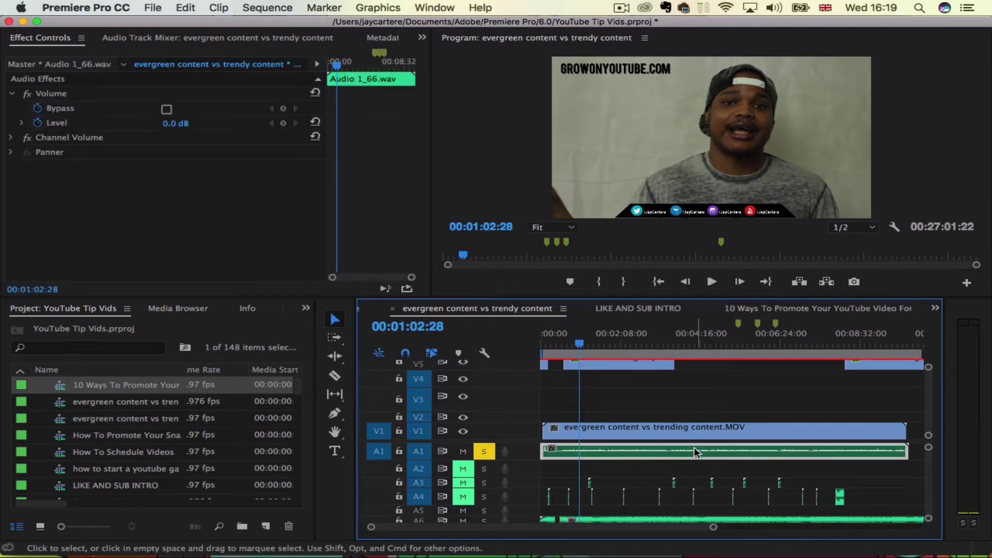
right_click(625, 445)
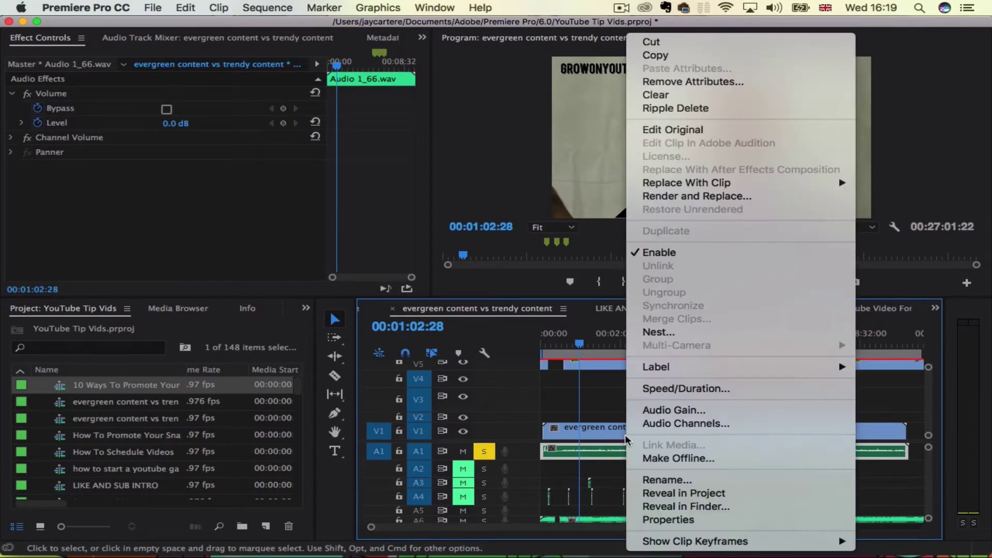
left_click(687, 423)
left_click(81, 182)
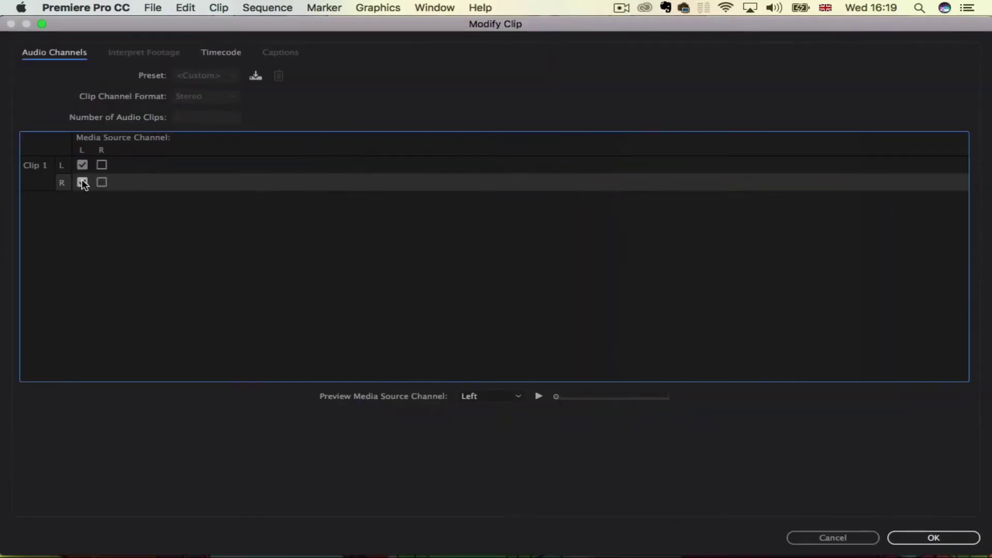
left_click(936, 537)
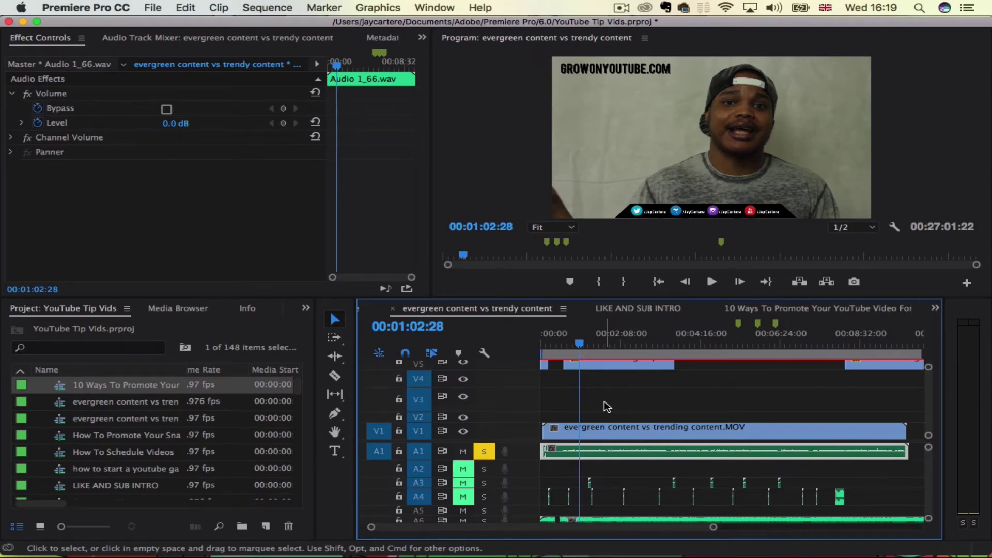
Step: Play back the voice to check it, bring up the Effects panel, and save the project
key("space")
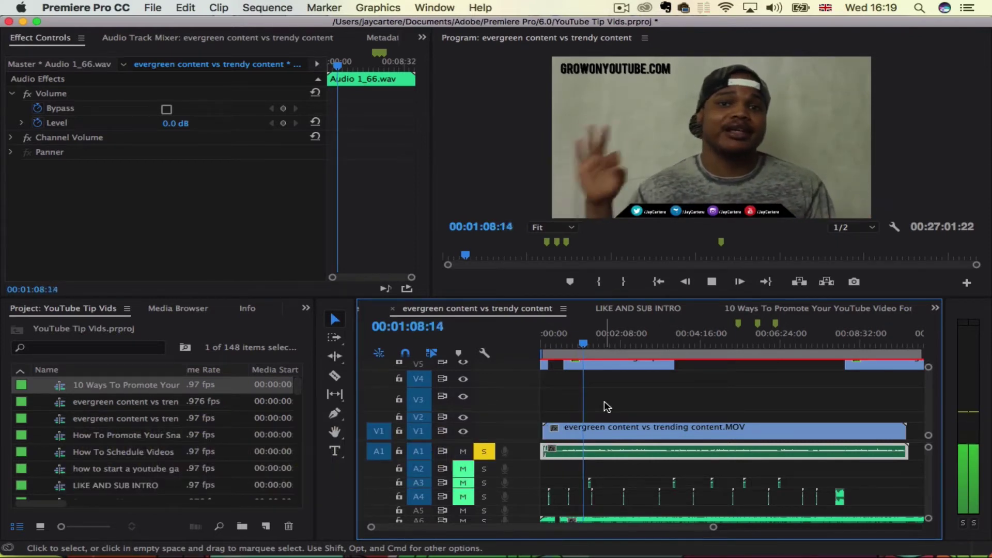
key("space")
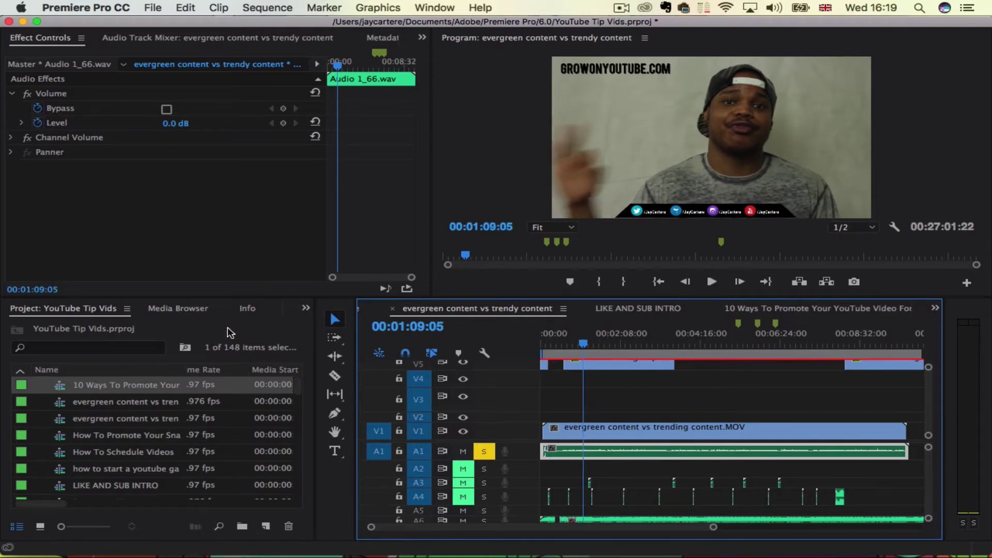
left_click(306, 308)
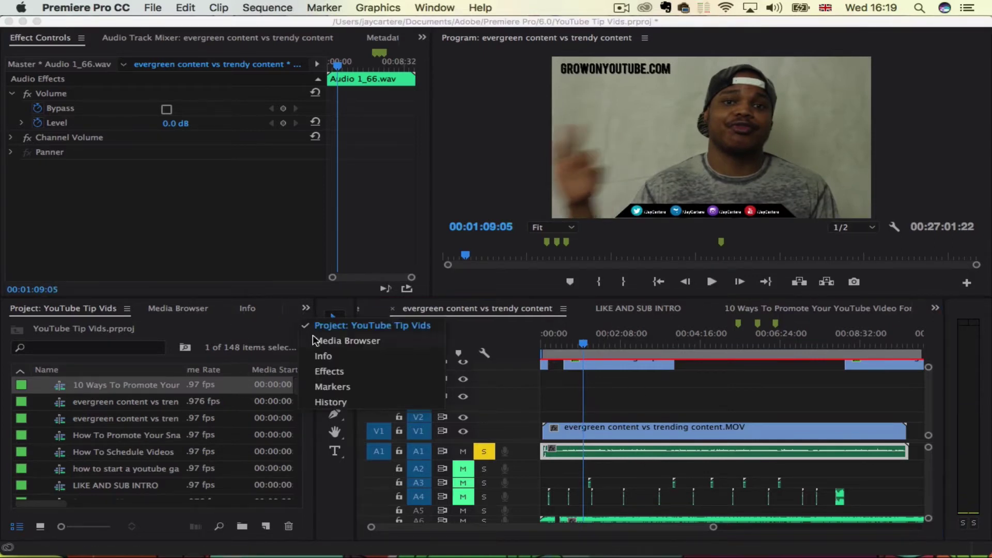
left_click(336, 372)
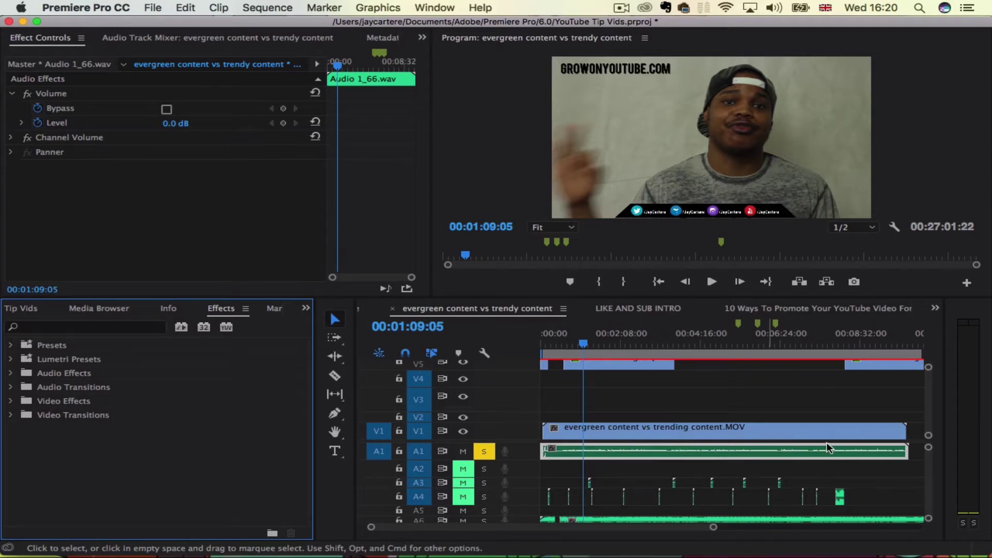
key("super+s")
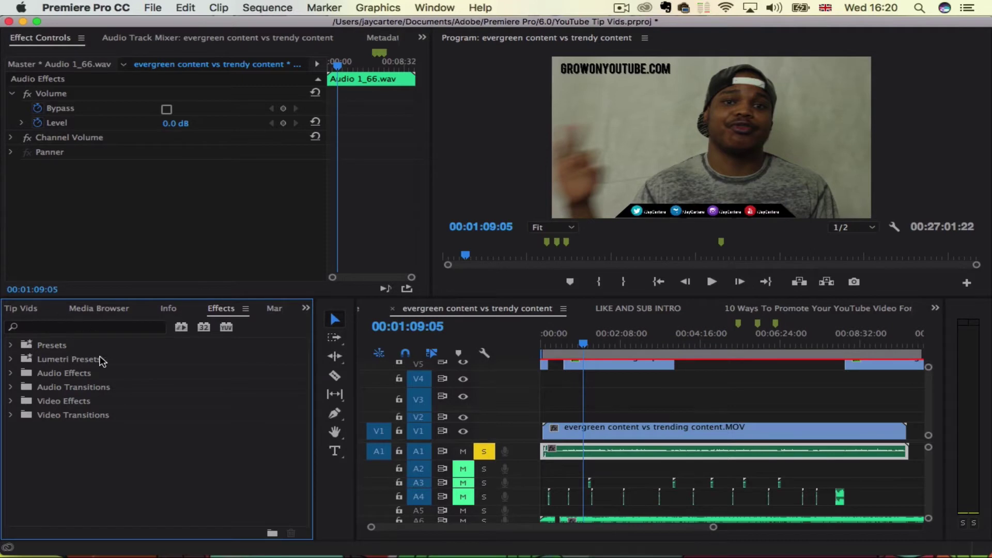
Step: Drag Dynamics Processing from Audio Effects onto the voice clip on A1
left_click(12, 373)
scroll(82, 416, "down", 8)
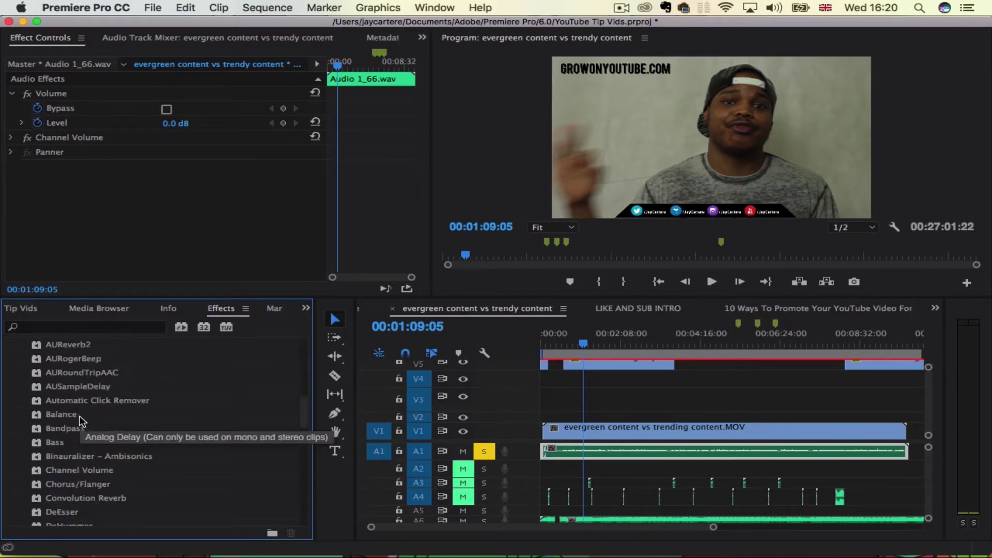
scroll(82, 416, "down", 3)
left_click_drag(116, 458, 621, 449)
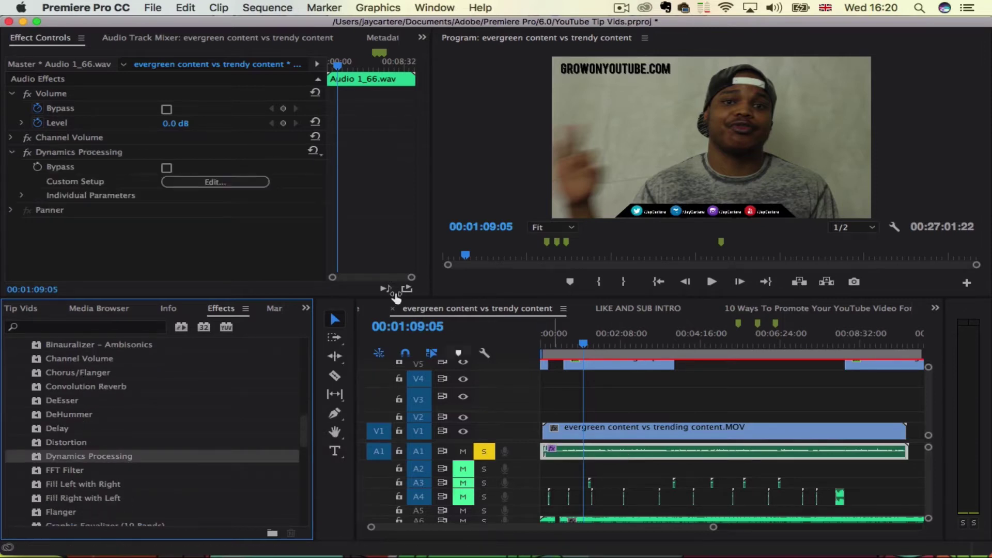
Step: Raise the upper Dynamics Processing curve points and add a lower point, giving 1.94:1 above −22.43 dB
left_click(223, 186)
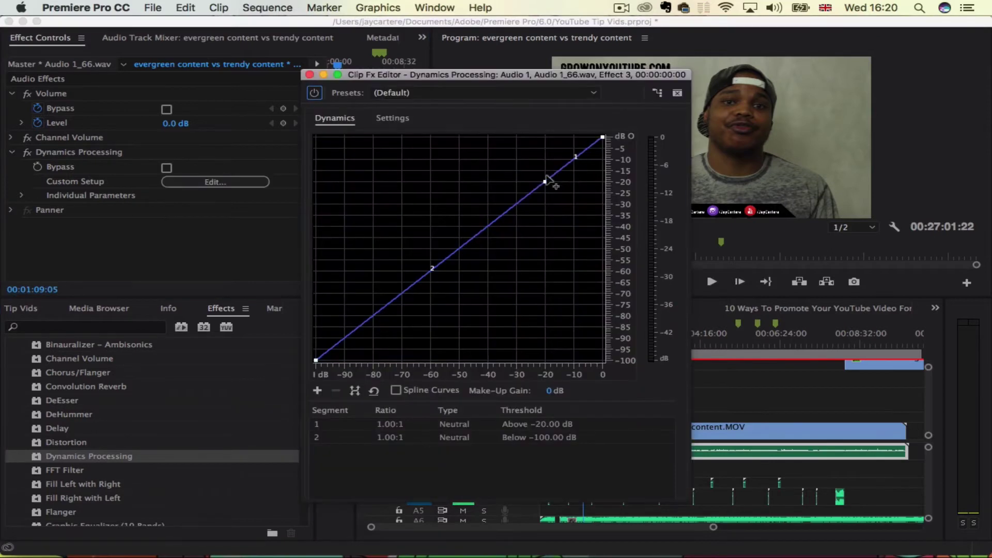
left_click_drag(544, 182, 541, 172)
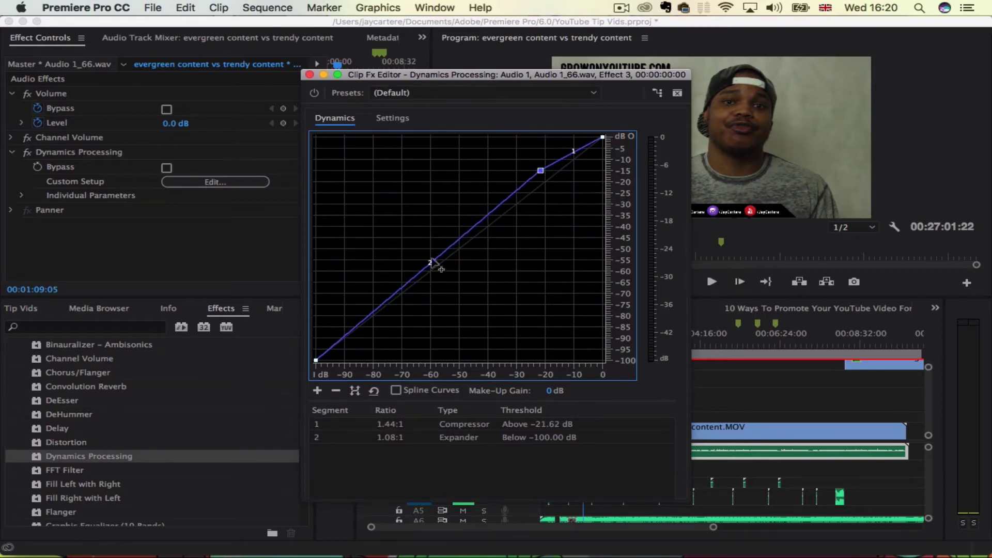
left_click(419, 270)
left_click_drag(418, 270, 390, 279)
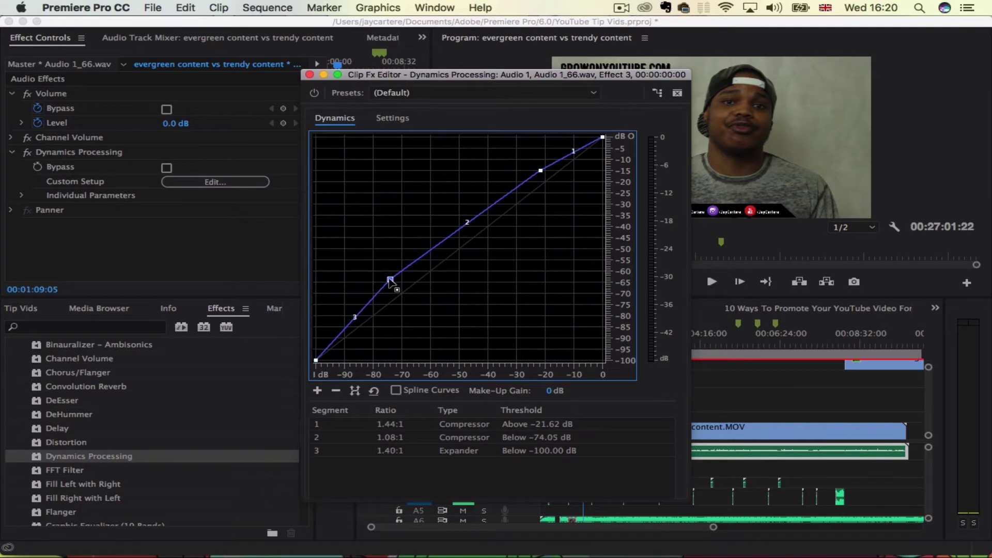
left_click_drag(540, 170, 538, 162)
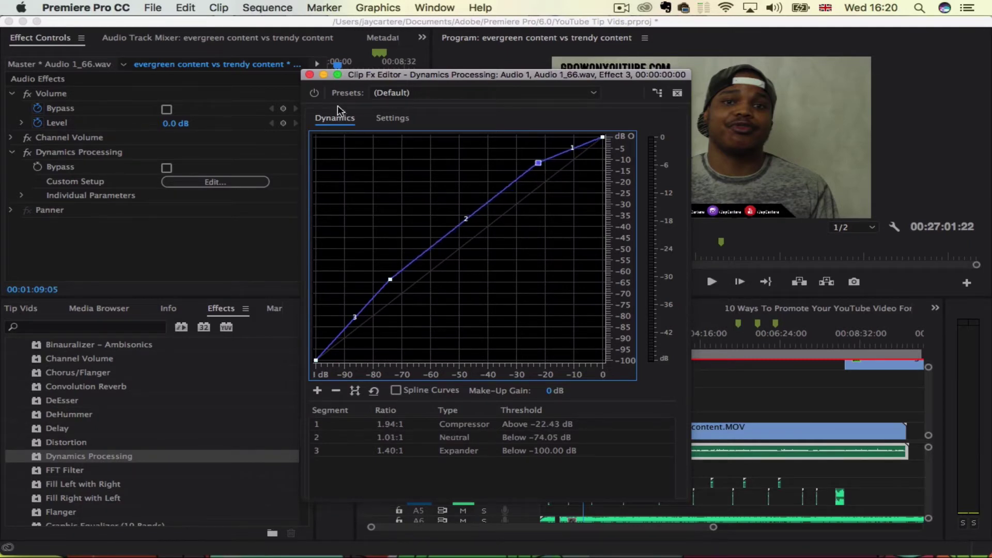
left_click(309, 74)
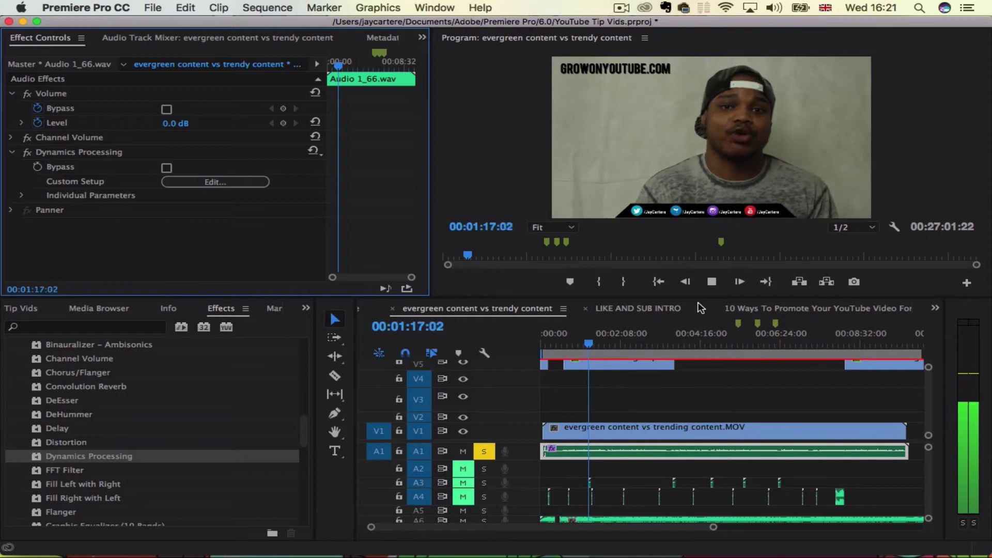
Step: Stop playback, then reopen the Dynamics Processing curve editor to check it and close it
key("space")
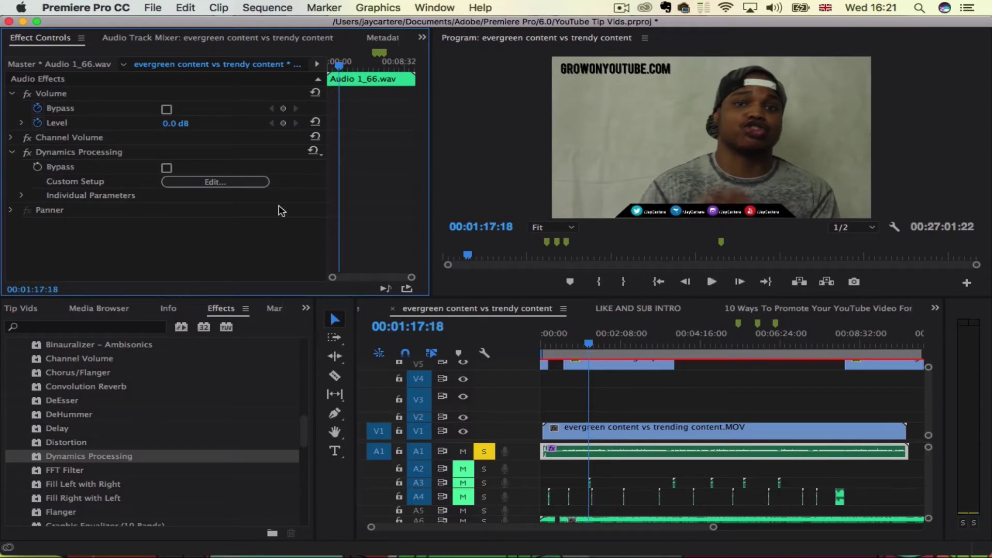
left_click(251, 184)
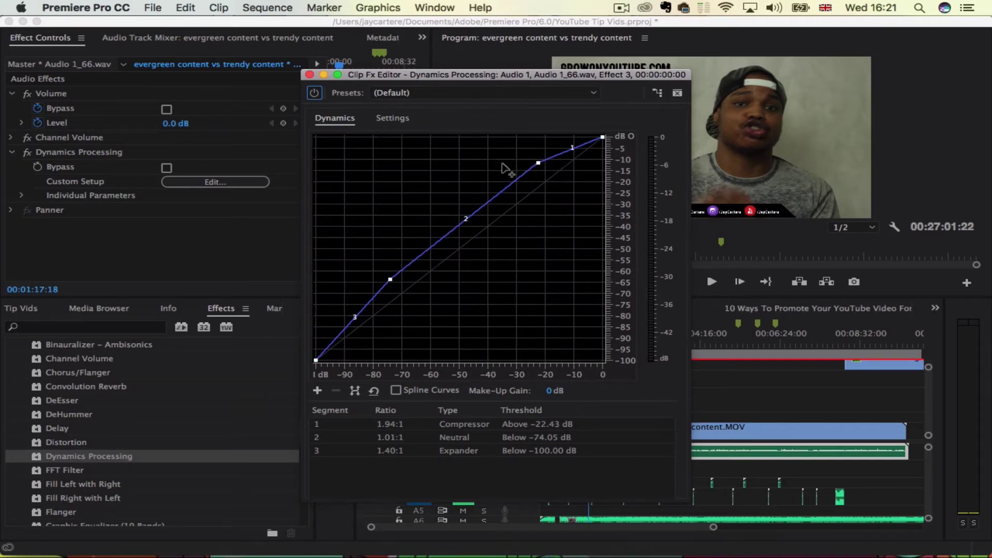
left_click(310, 74)
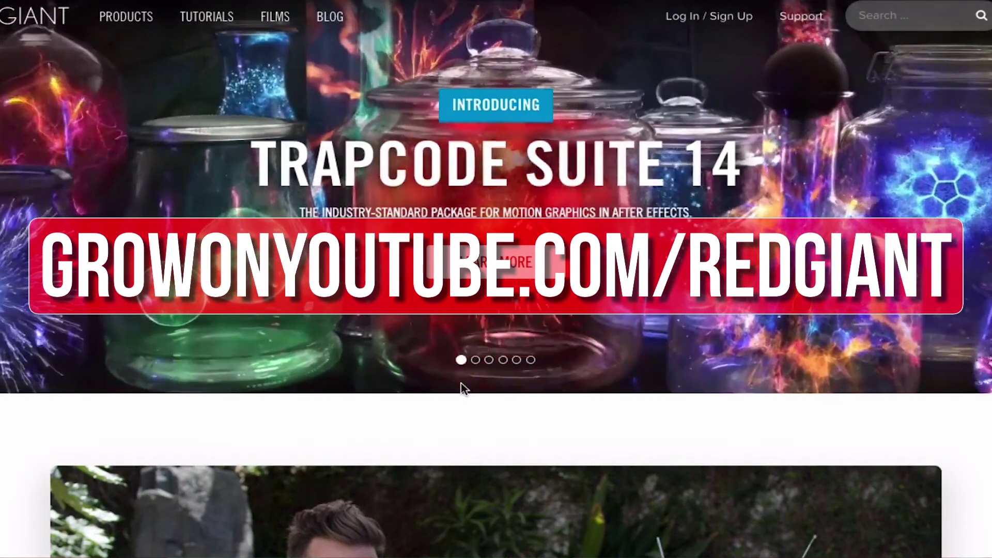
Step: Scroll through the Red Giant Universe and Magic Bullet Suite product pages
scroll(463, 389, "down", 5)
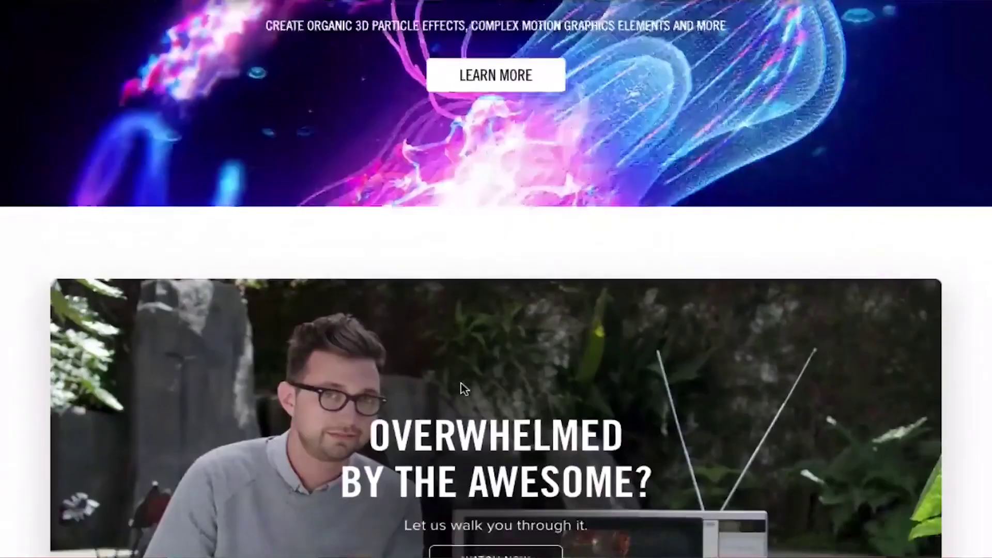
scroll(463, 388, "down", 4)
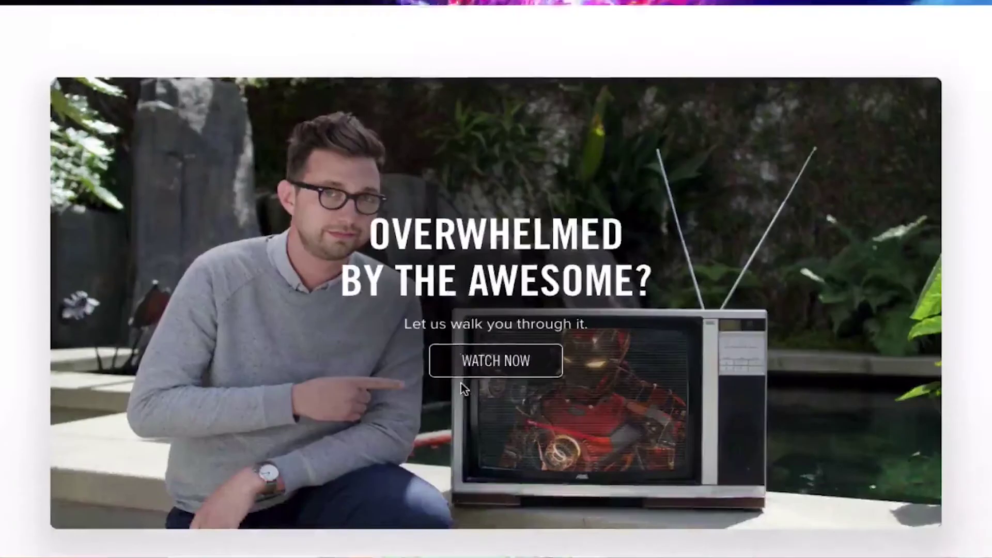
scroll(981, 419, "up", 9)
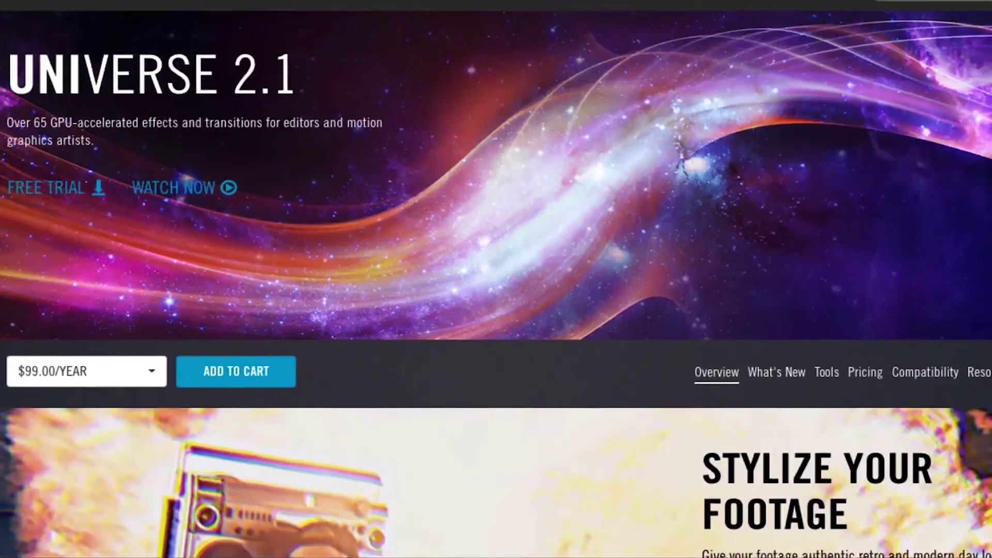
scroll(496, 207, "up", 1)
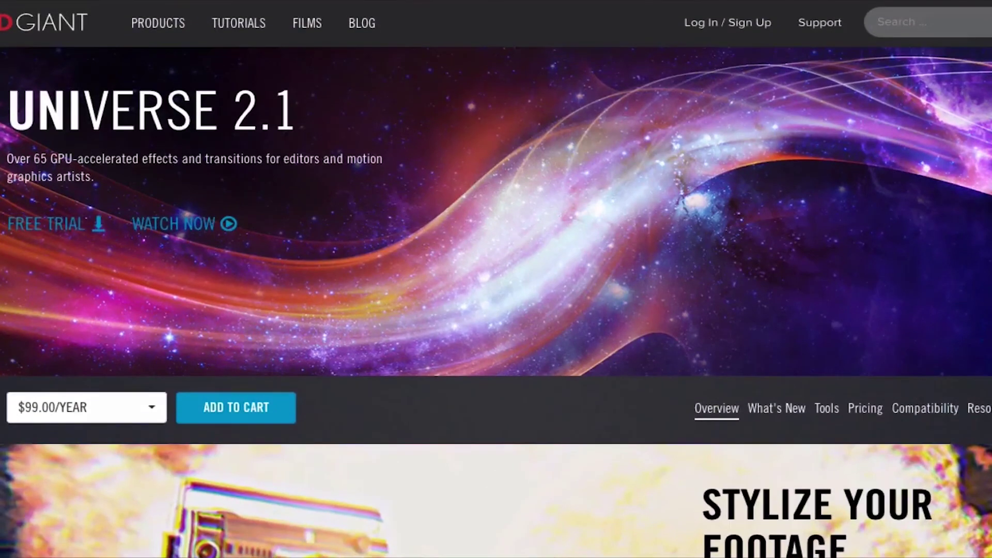
scroll(496, 279, "down", 6)
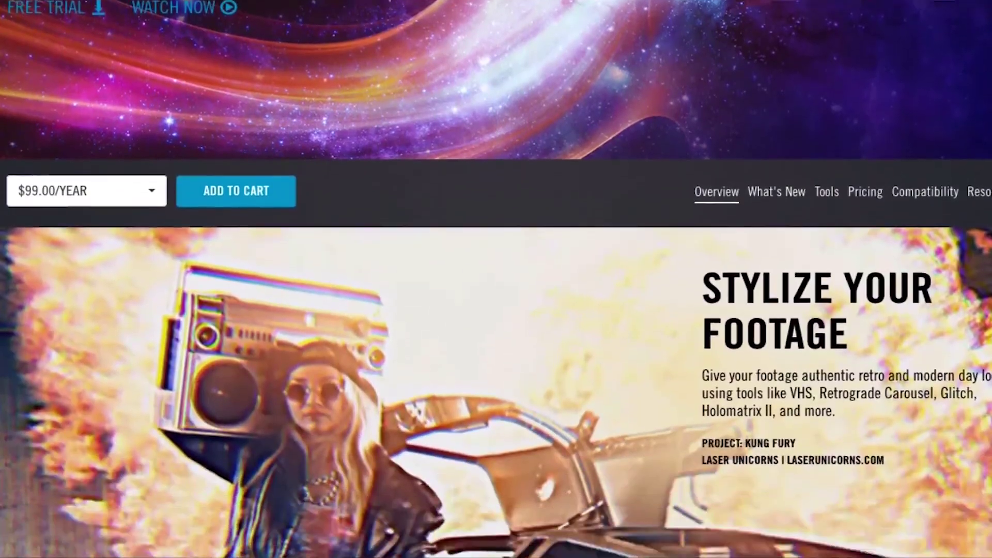
scroll(496, 279, "down", 6)
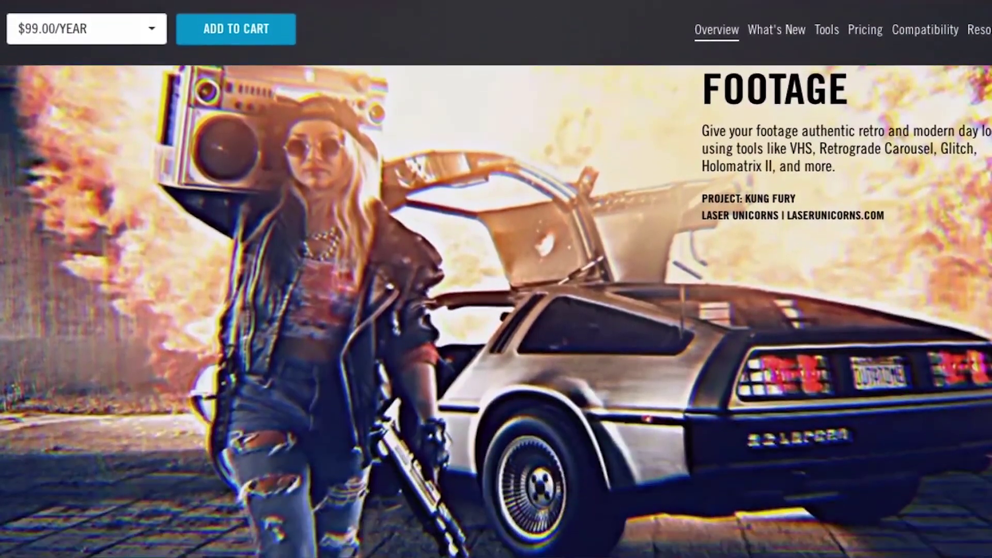
scroll(496, 279, "down", 5)
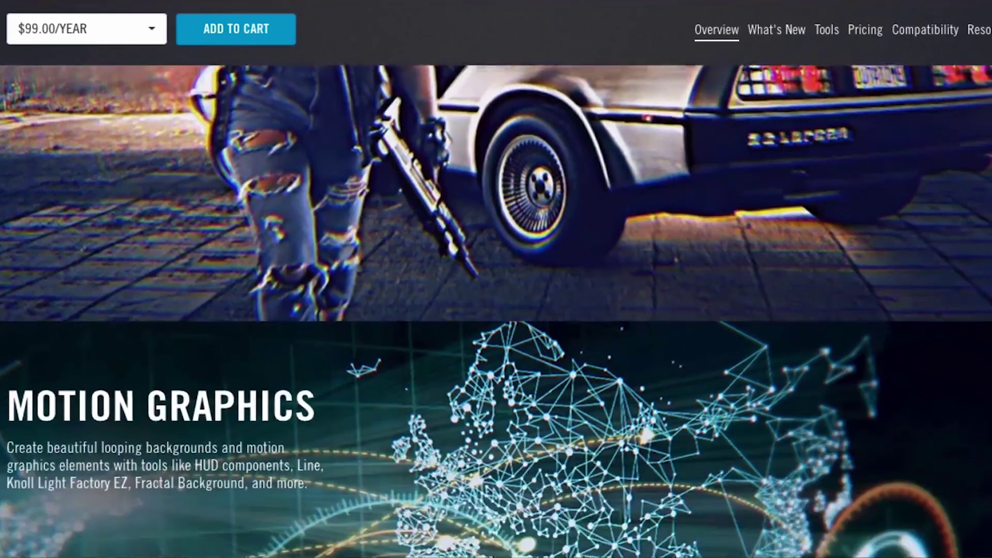
scroll(496, 279, "down", 7)
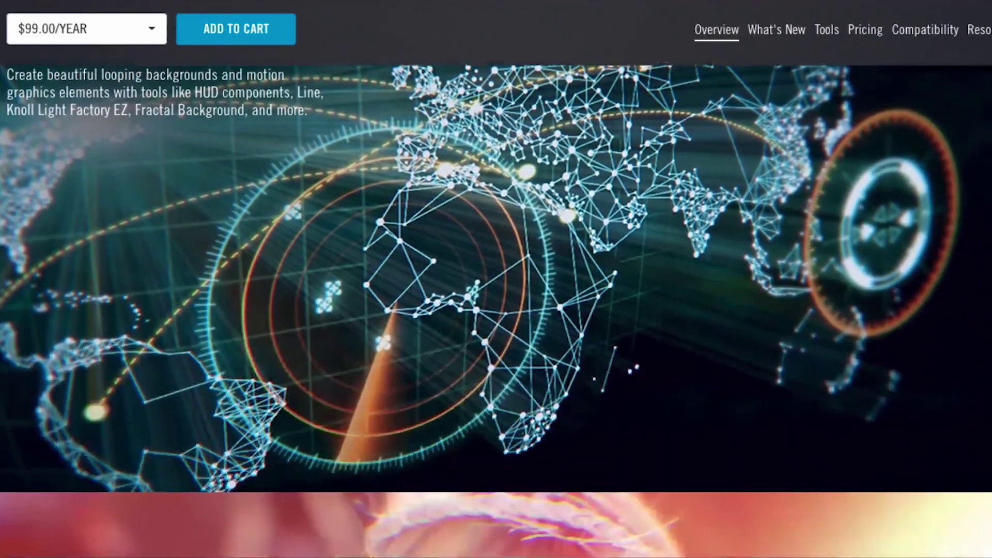
scroll(496, 279, "down", 6)
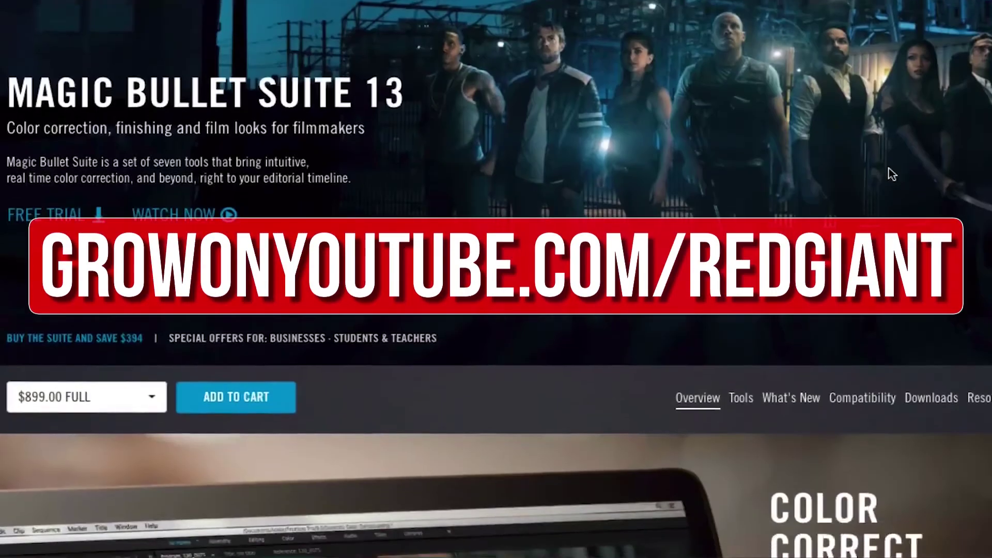
scroll(888, 170, "down", 1)
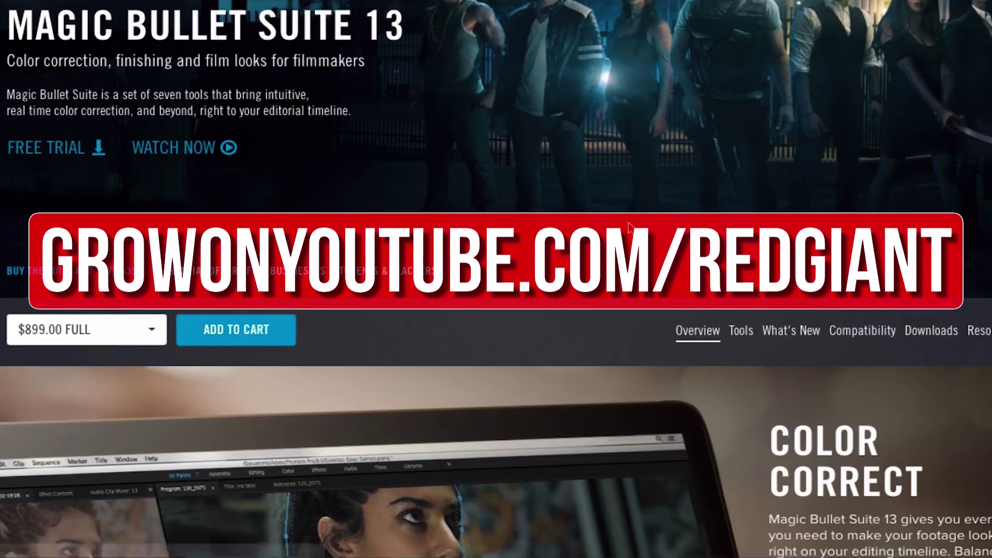
Step: Scroll the Products grid down to the Magic Bullet Mojo II, Cosmo II and Renoiser row
scroll(496, 279, "down", 5)
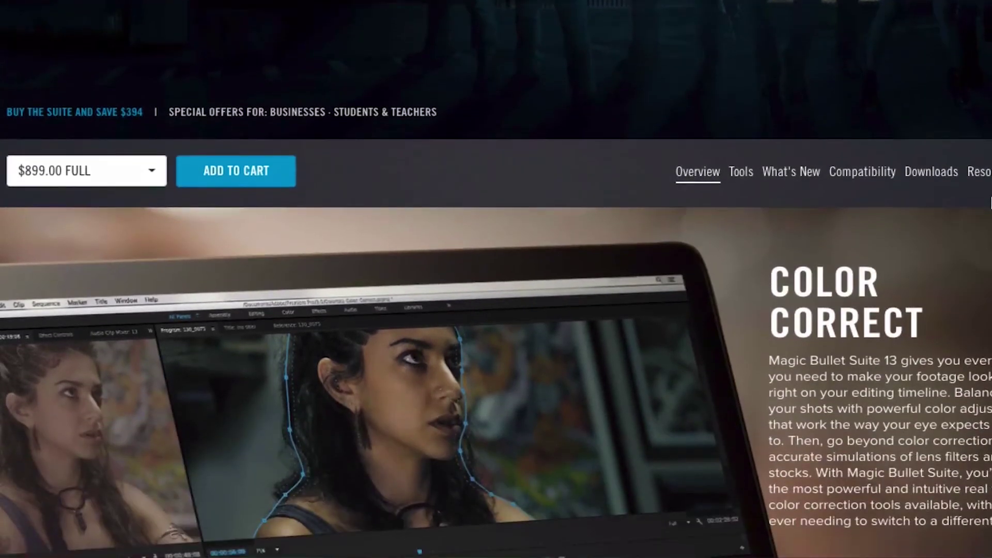
scroll(496, 279, "down", 1)
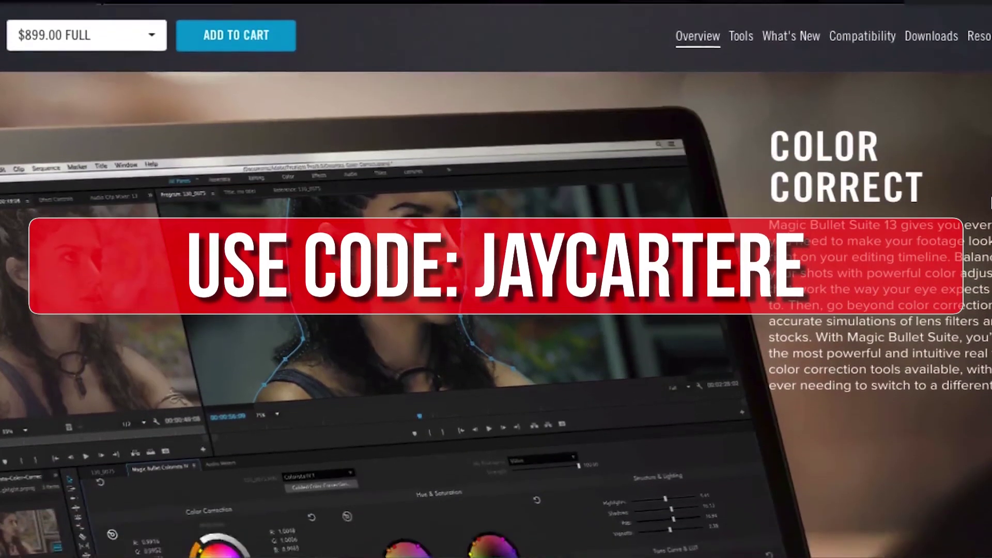
scroll(496, 279, "down", 2)
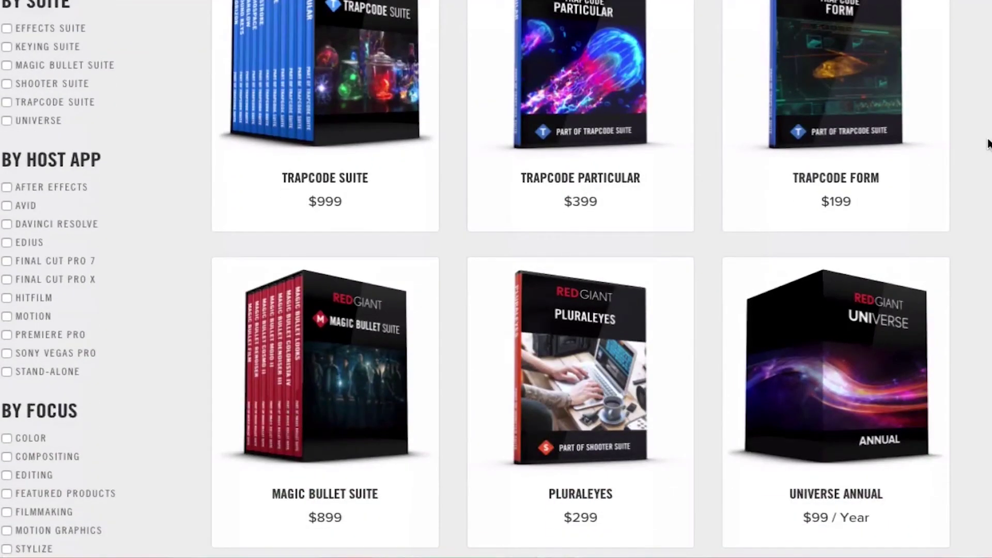
scroll(988, 144, "down", 5)
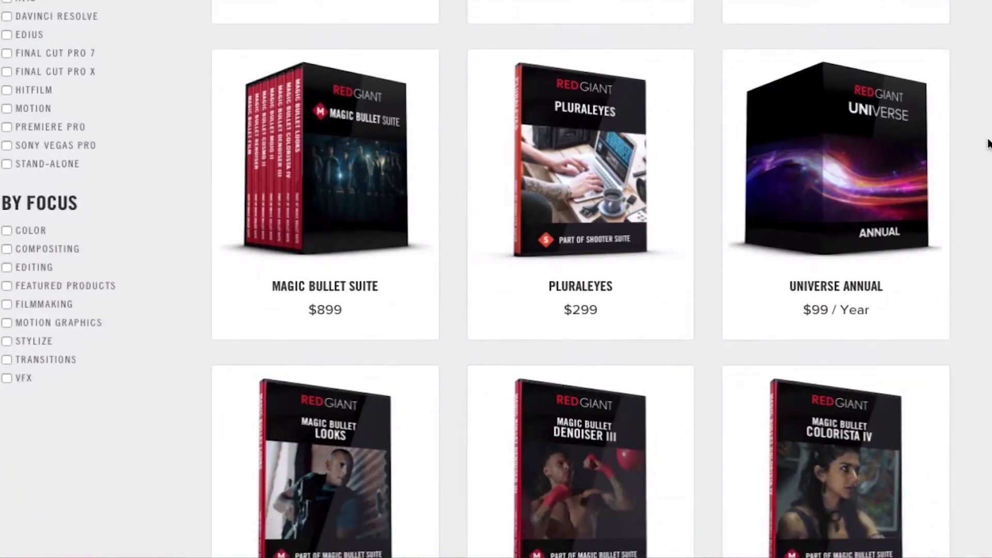
scroll(987, 143, "down", 3)
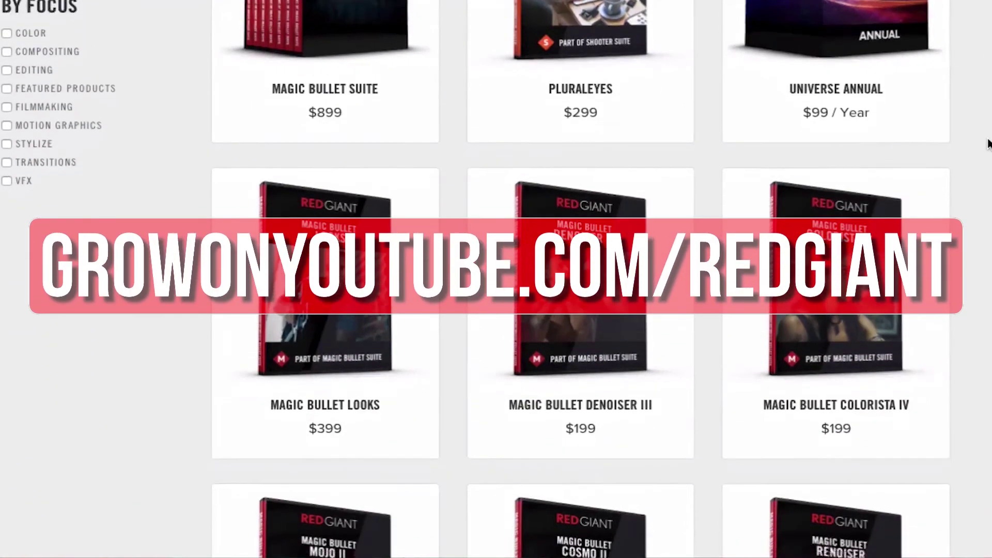
scroll(988, 143, "down", 3)
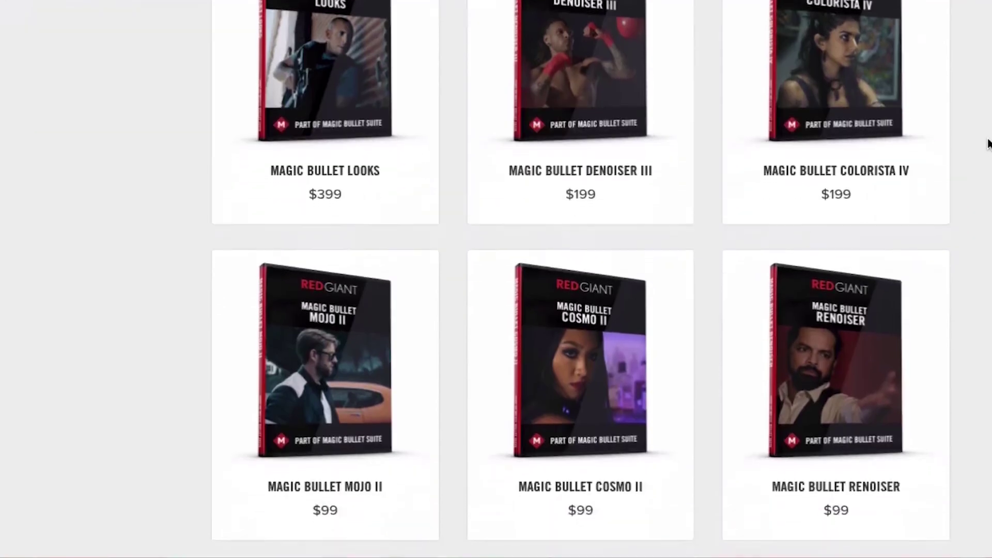